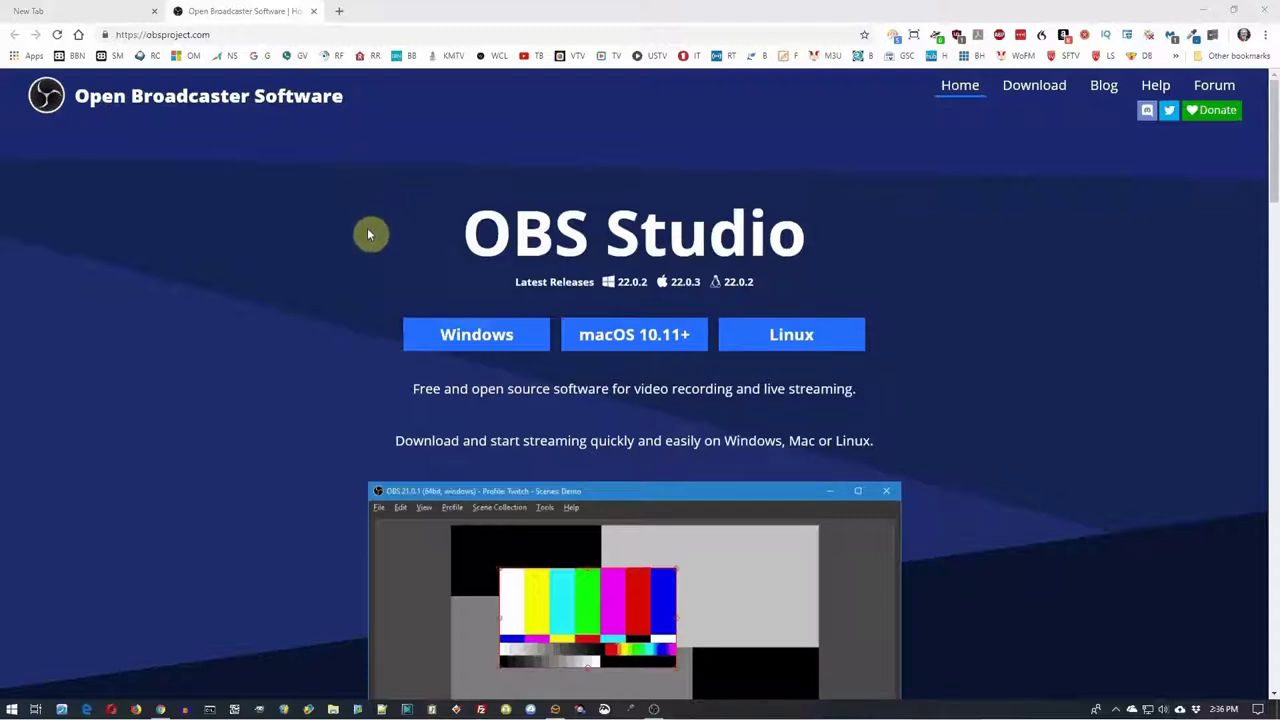
Step: Scroll through obsproject.com's OBS Studio features: scenes, transitions, hotkeys and Multiview
{"action": "scroll", "coordinate": [368, 235], "scroll_direction": "down", "scroll_amount": 3}
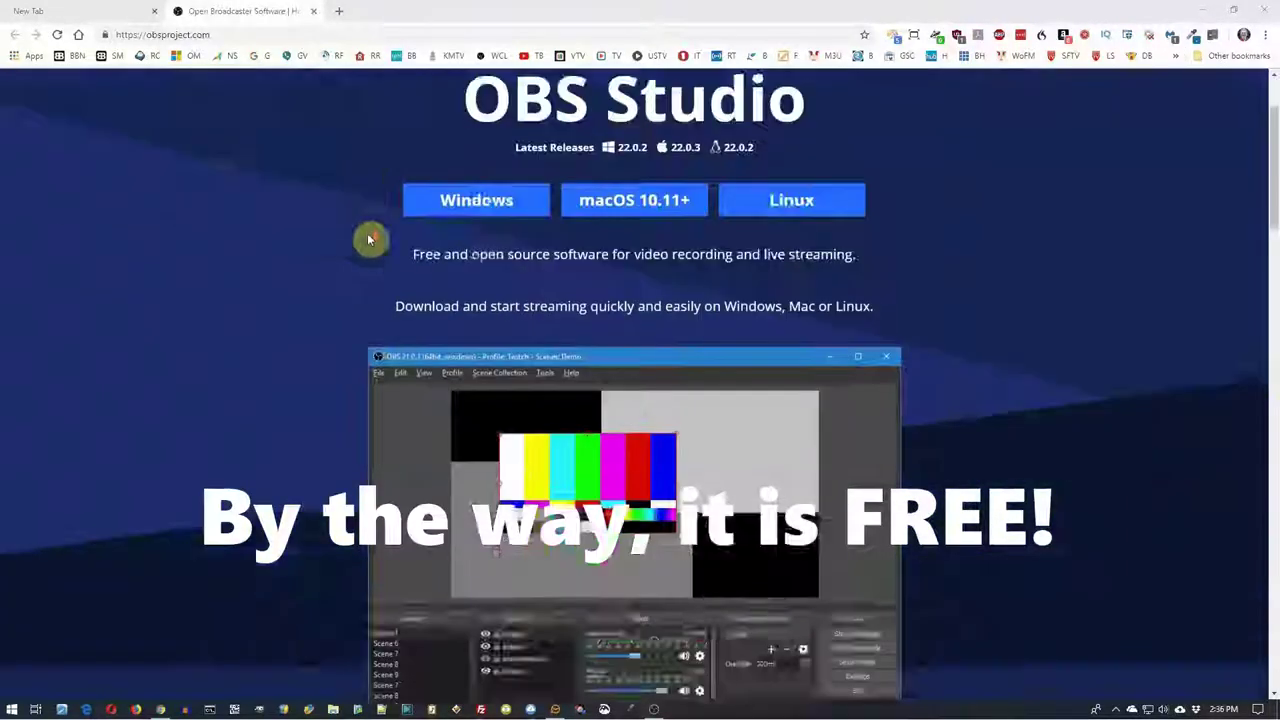
{"action": "scroll", "coordinate": [367, 240], "scroll_direction": "down", "scroll_amount": 4}
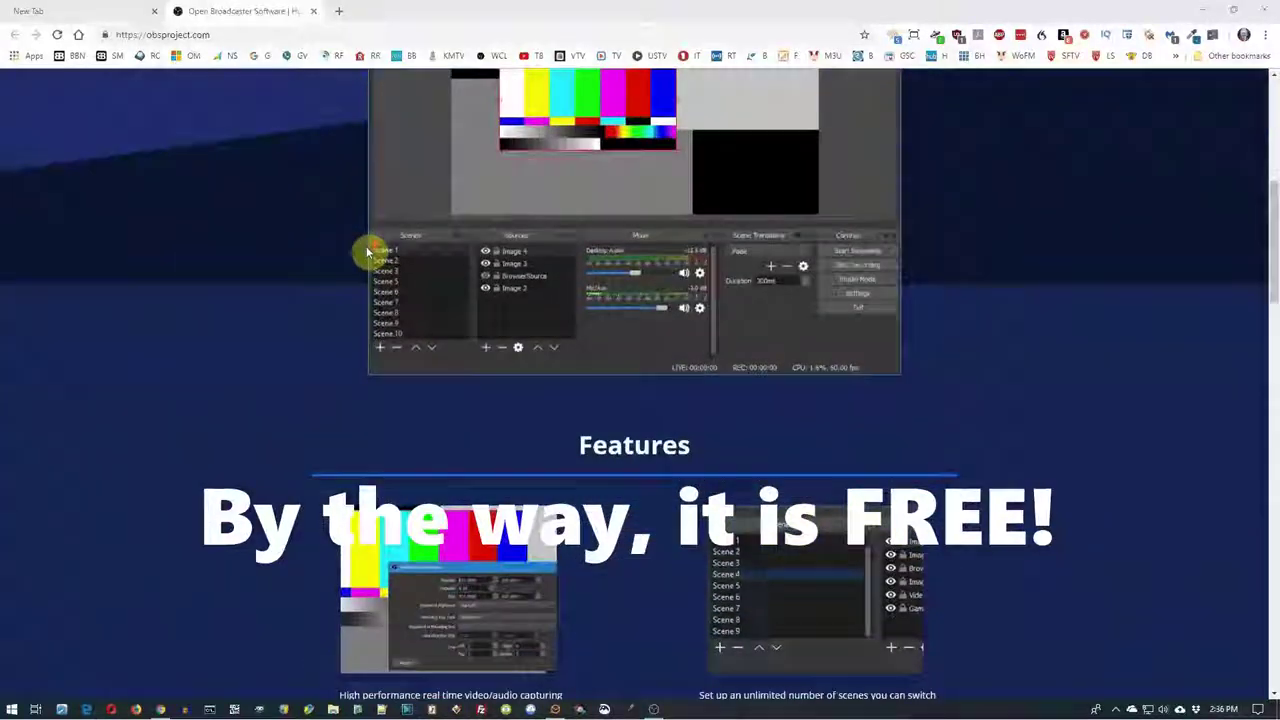
{"action": "scroll", "coordinate": [366, 246], "scroll_direction": "down", "scroll_amount": 3}
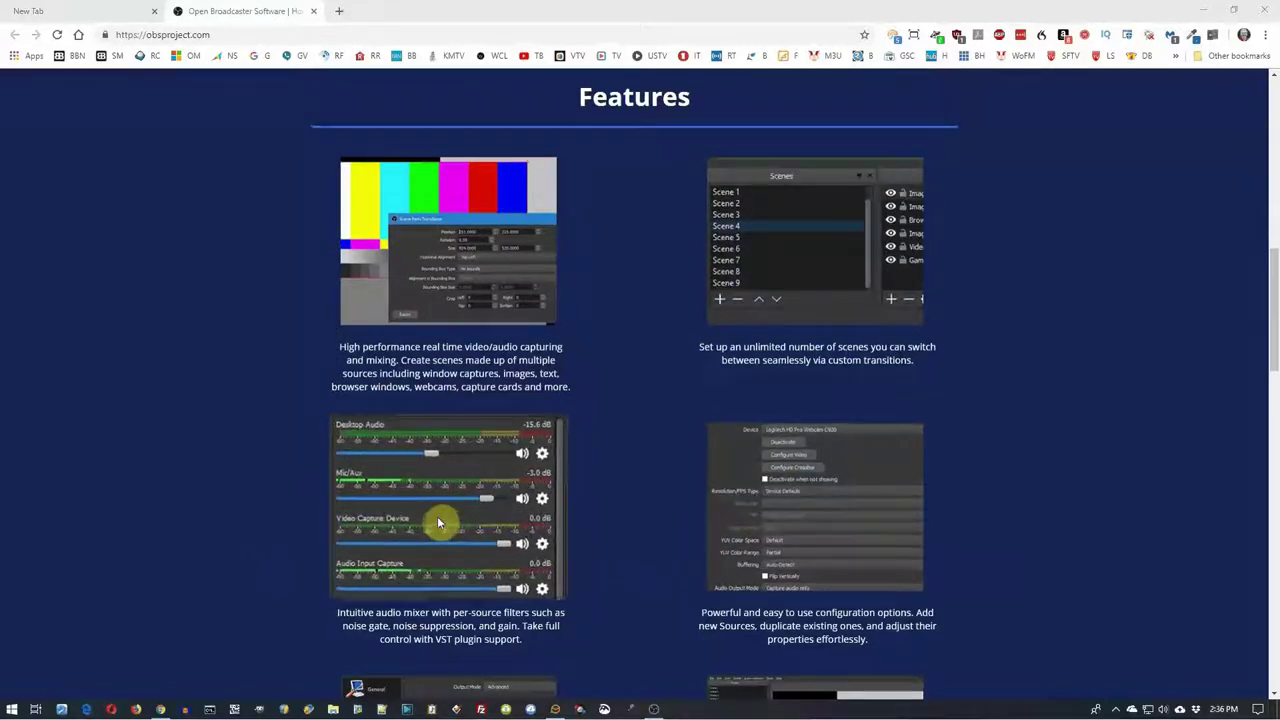
{"action": "scroll", "coordinate": [442, 523], "scroll_direction": "down", "scroll_amount": 3}
{"action": "scroll", "coordinate": [442, 523], "scroll_direction": "down", "scroll_amount": 1}
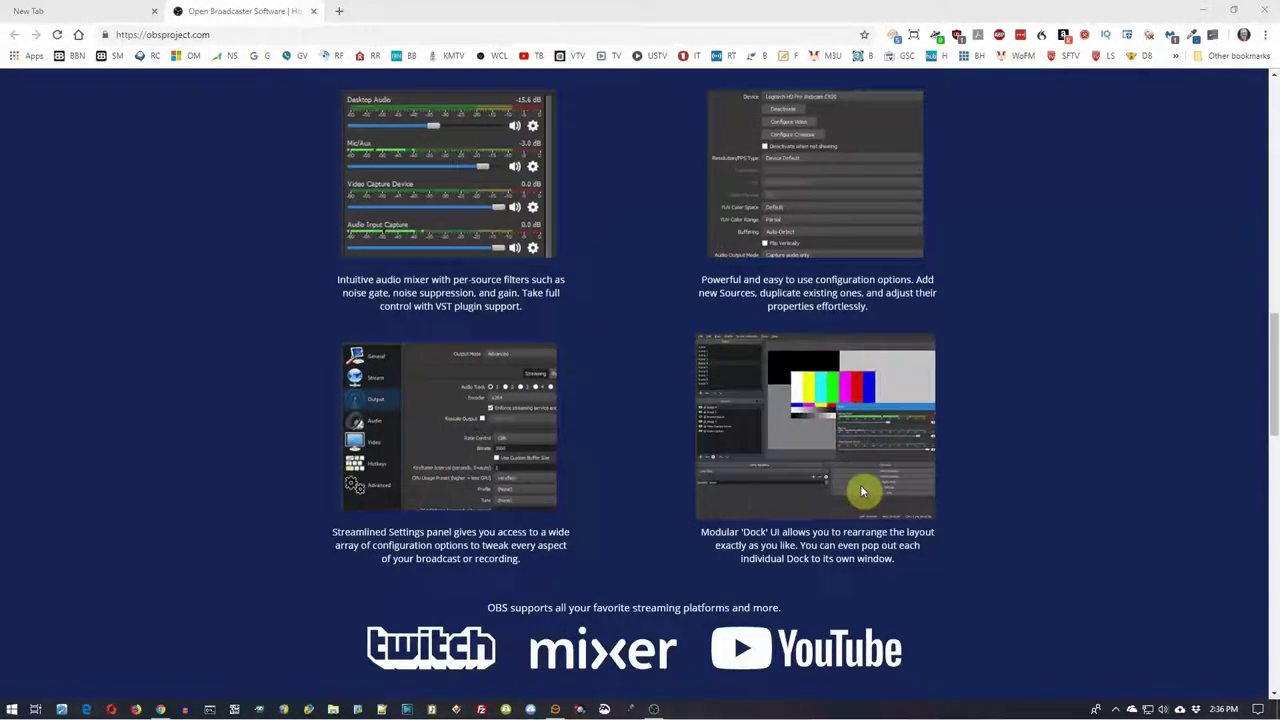
{"action": "scroll", "coordinate": [150, 525], "scroll_direction": "down", "scroll_amount": 2}
{"action": "scroll", "coordinate": [157, 527], "scroll_direction": "down", "scroll_amount": 3}
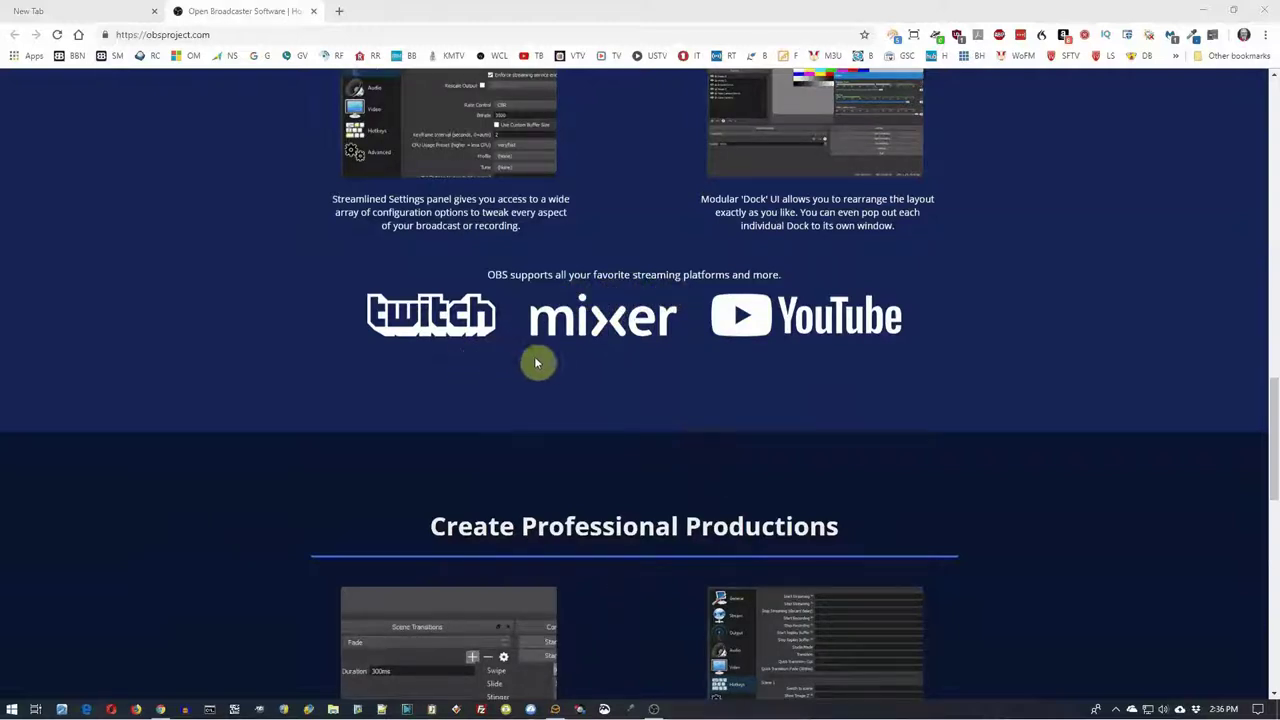
{"action": "scroll", "coordinate": [871, 397], "scroll_direction": "down", "scroll_amount": 3}
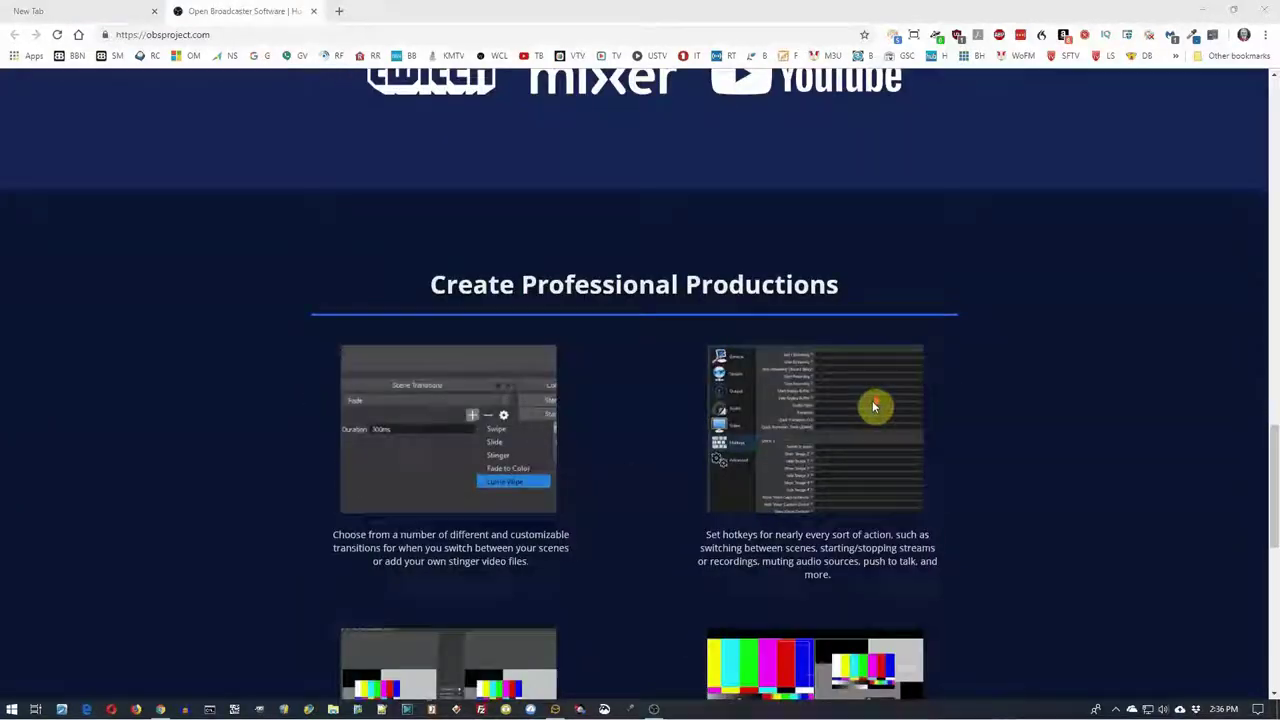
{"action": "scroll", "coordinate": [1000, 383], "scroll_direction": "down", "scroll_amount": 6}
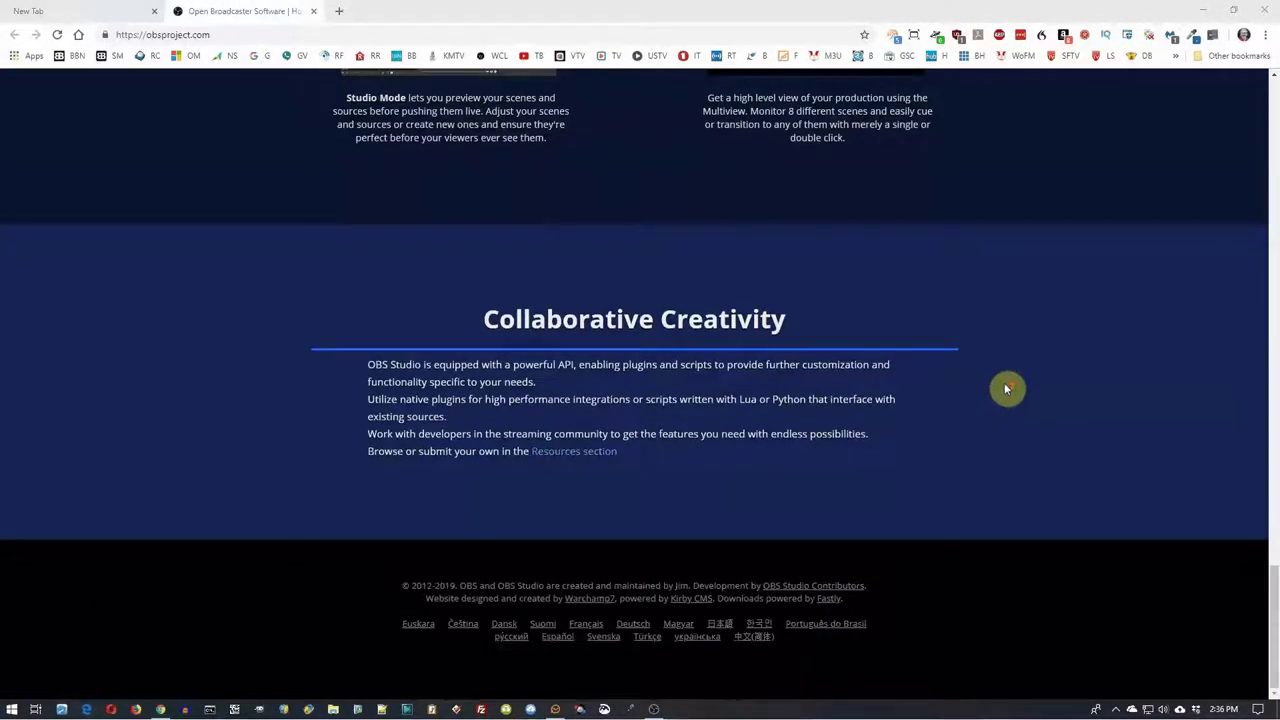
{"action": "scroll", "coordinate": [1006, 388], "scroll_direction": "up", "scroll_amount": 8}
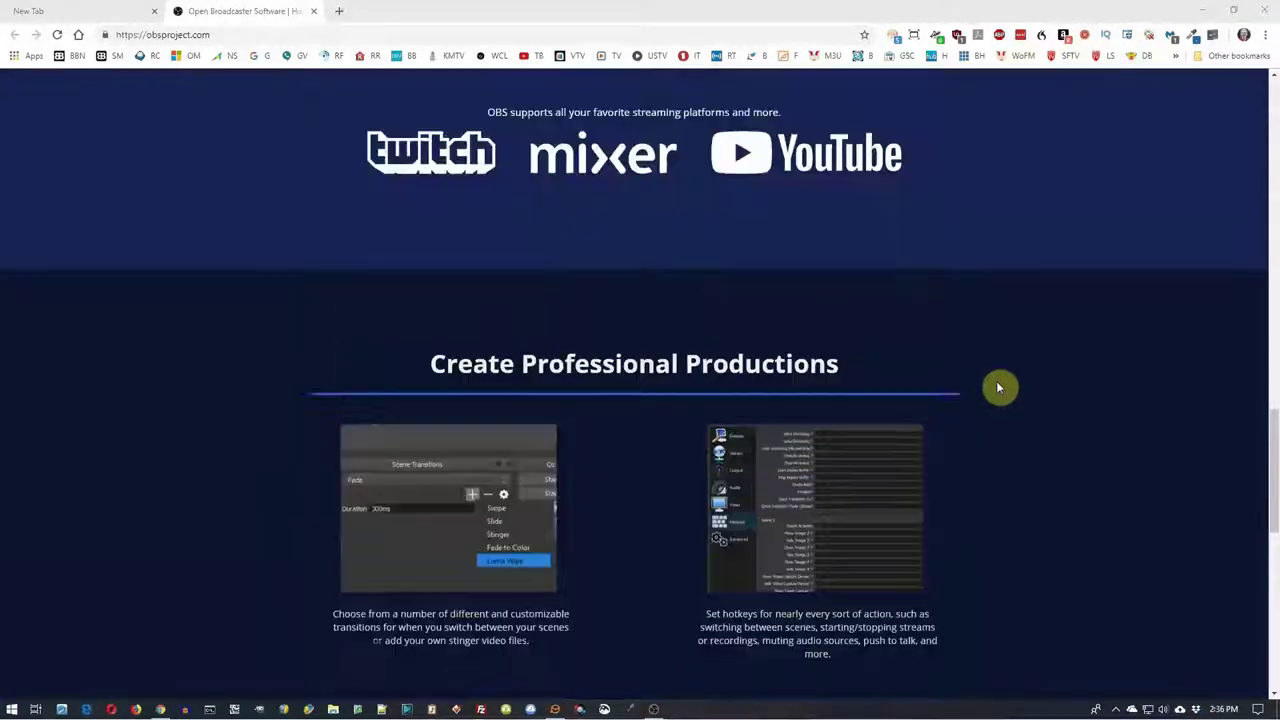
{"action": "scroll", "coordinate": [1000, 386], "scroll_direction": "up", "scroll_amount": 10}
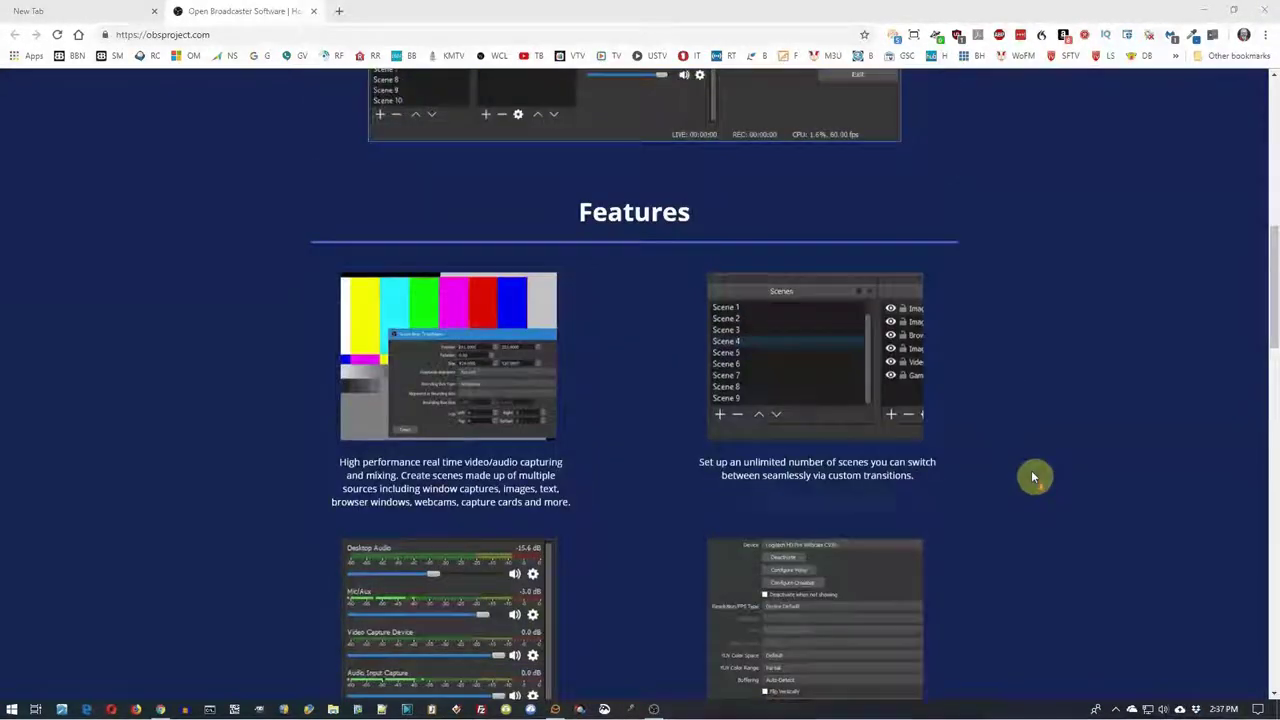
{"action": "scroll", "coordinate": [1033, 477], "scroll_direction": "up", "scroll_amount": 3}
Step: Minimize Chrome, launch OBS Studio and select the Elgato HD-60 Pro source
{"action": "left_click", "coordinate": [1205, 10]}
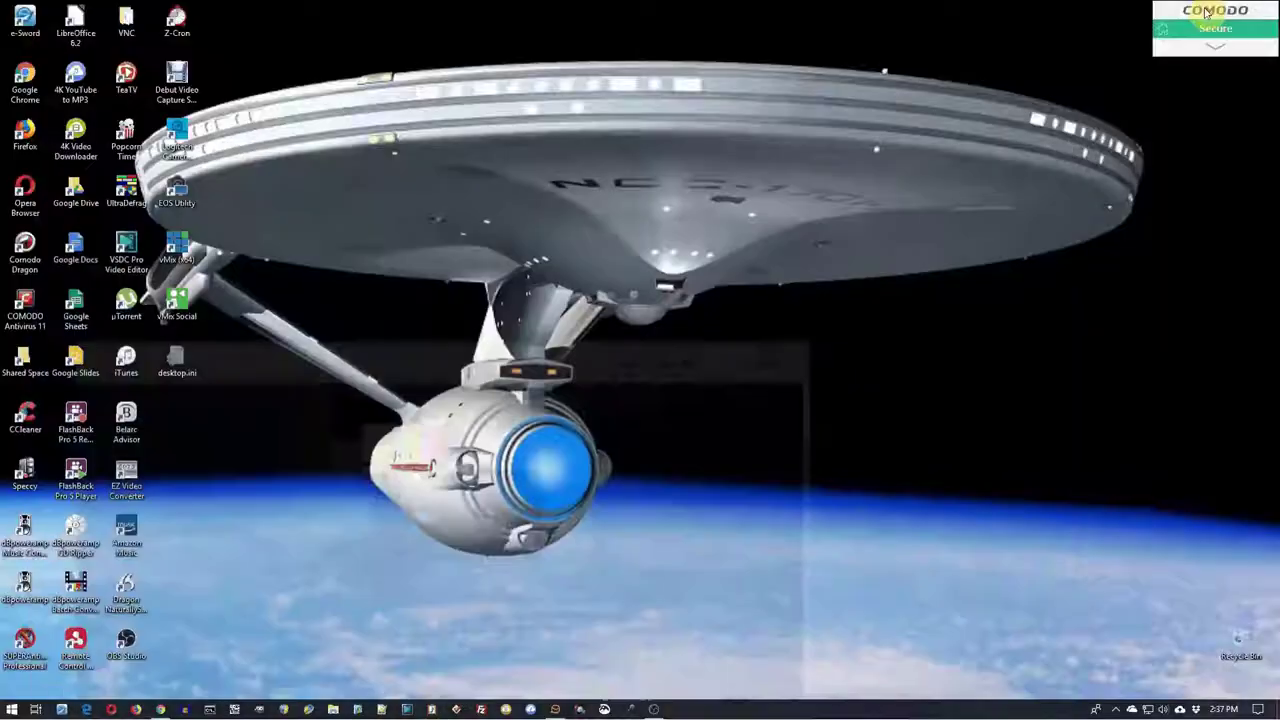
{"action": "left_click", "coordinate": [656, 710]}
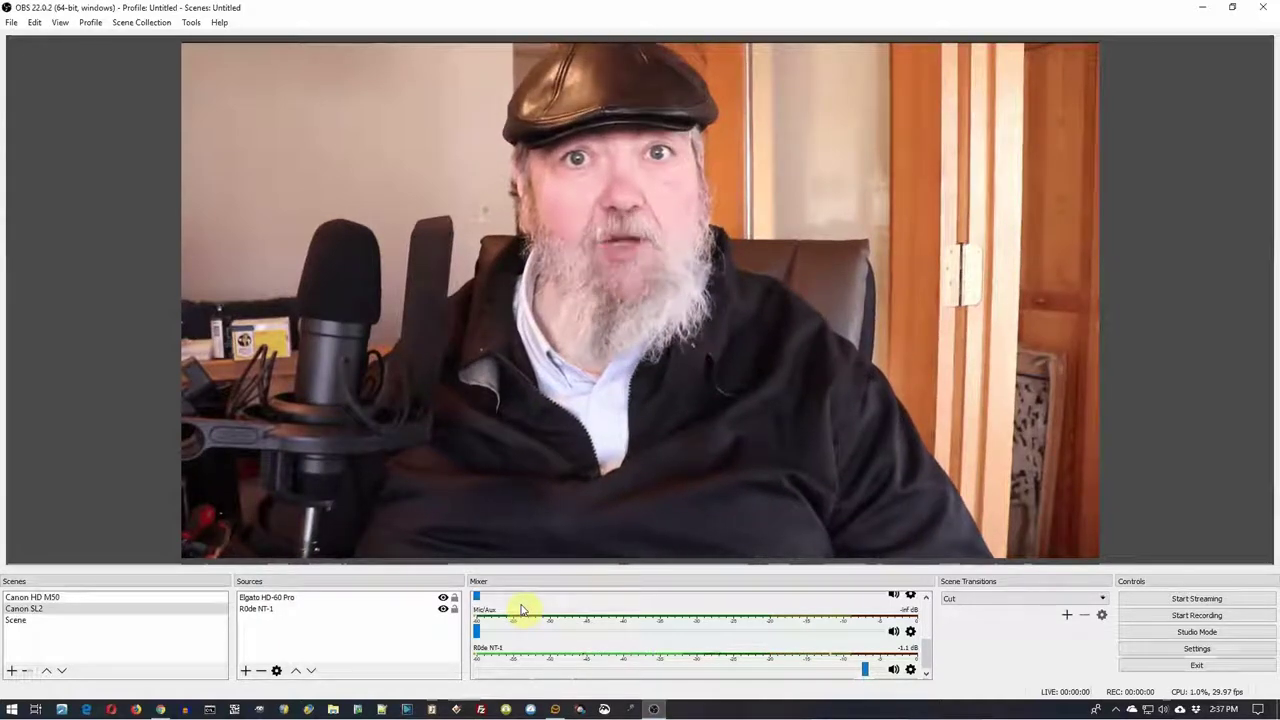
{"action": "left_click", "coordinate": [260, 608]}
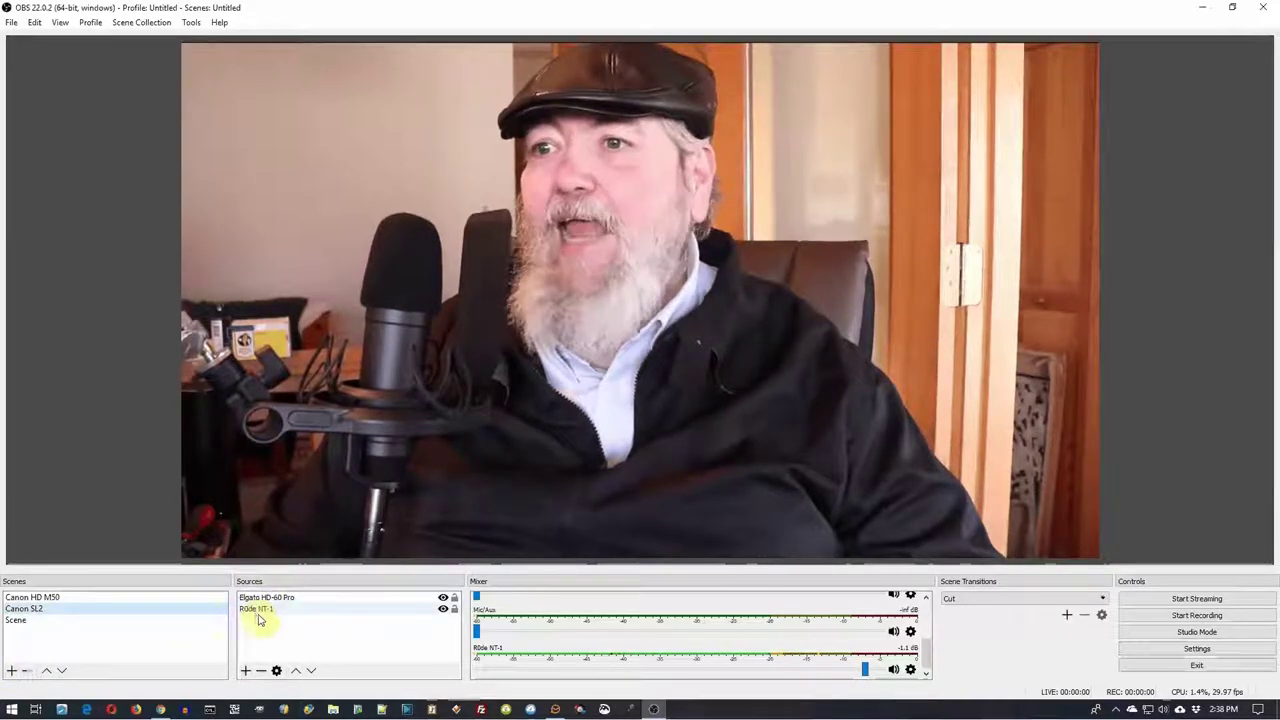
{"action": "left_click", "coordinate": [289, 600]}
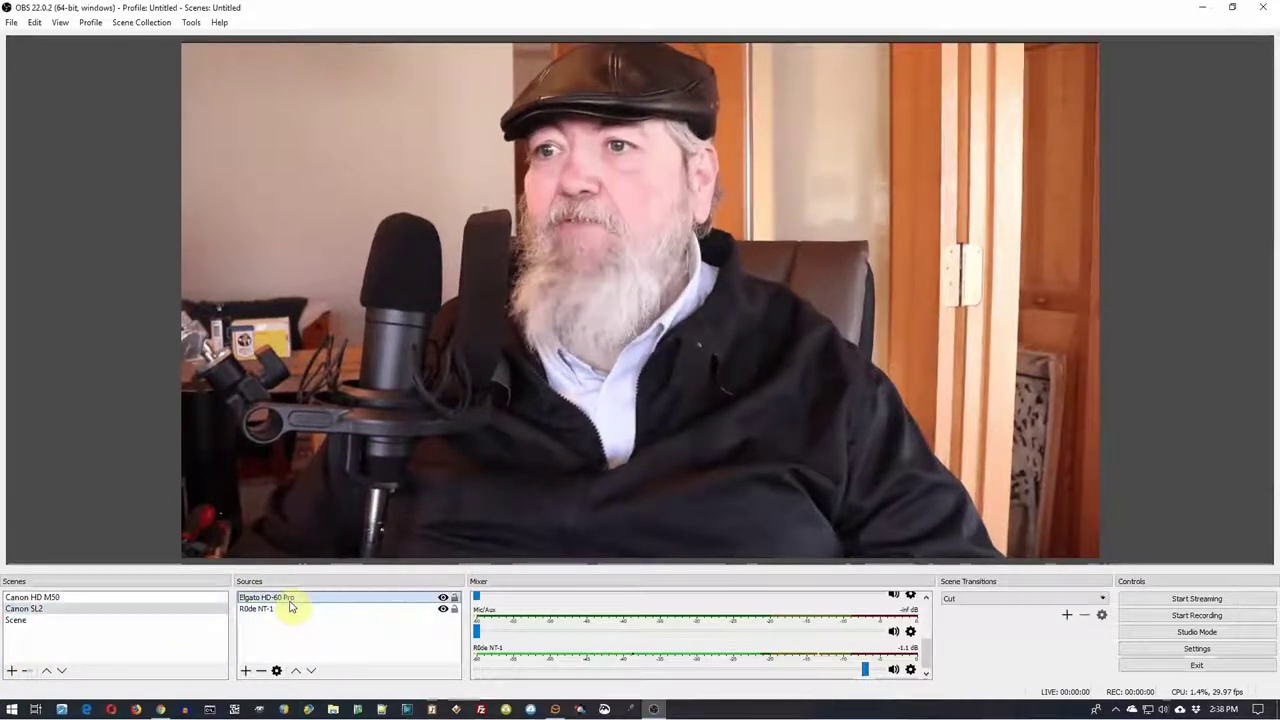
Step: Set the Elgato HD-60 Pro source to 1920x1080 at 29.97 NTSC fps, changed from 25
{"action": "left_click", "coordinate": [277, 671]}
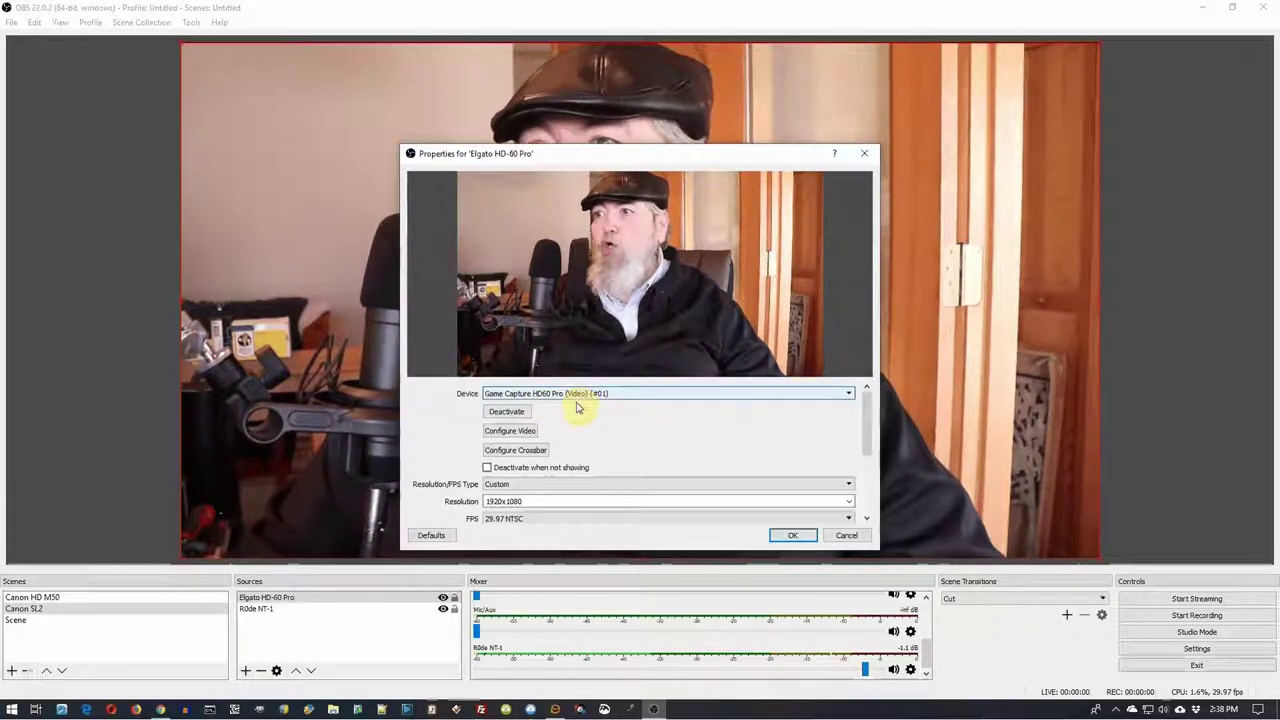
{"action": "scroll", "coordinate": [576, 407], "scroll_direction": "down", "scroll_amount": 2}
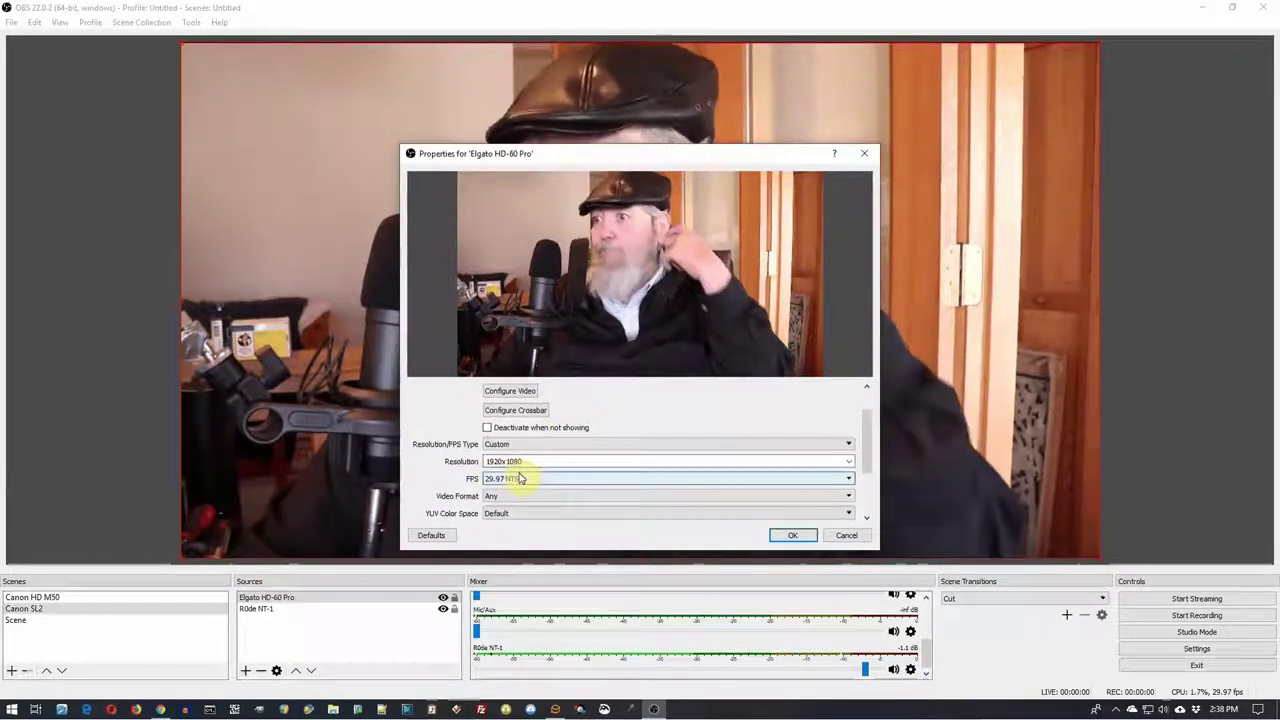
{"action": "scroll", "coordinate": [519, 479], "scroll_direction": "down", "scroll_amount": 1}
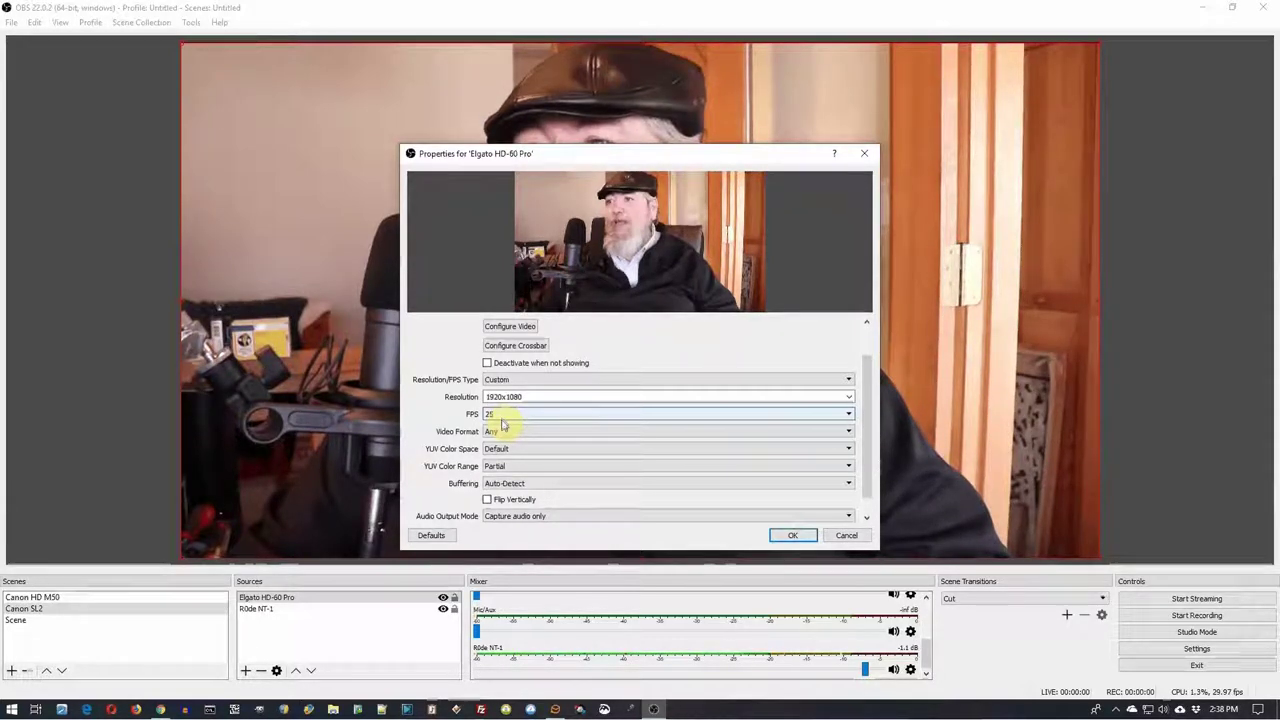
{"action": "left_click", "coordinate": [797, 416]}
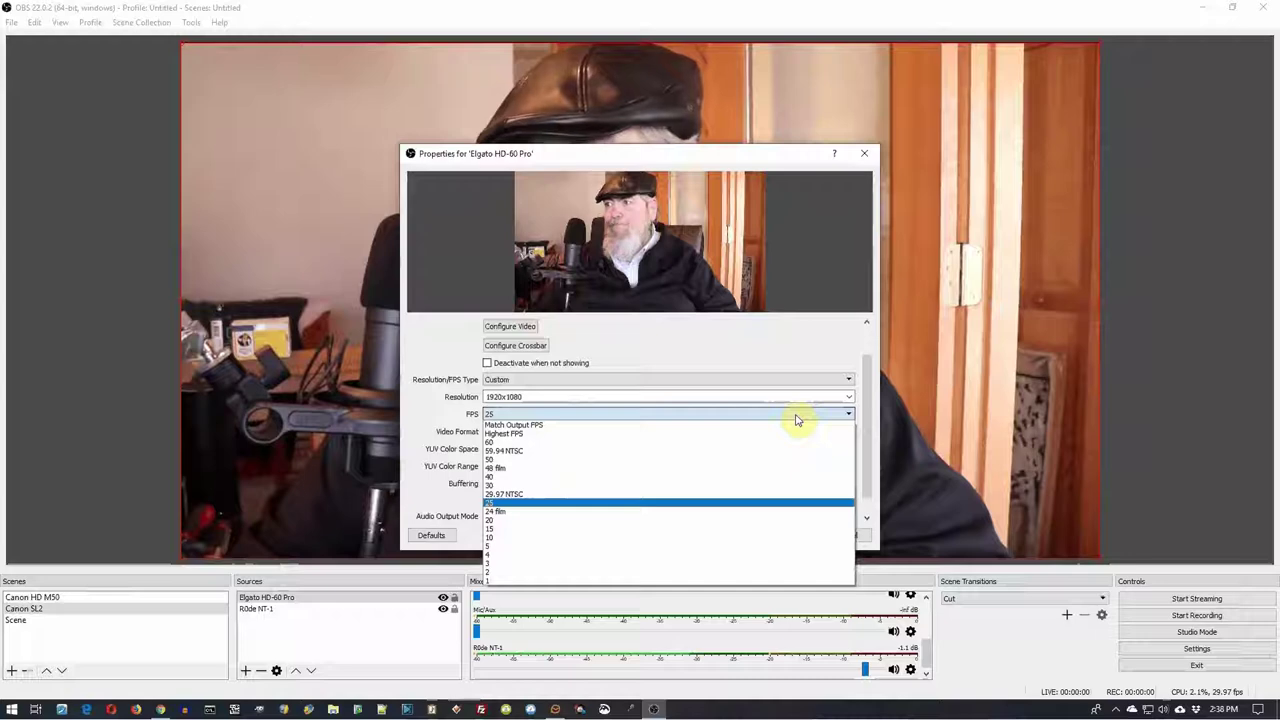
{"action": "left_click", "coordinate": [793, 347]}
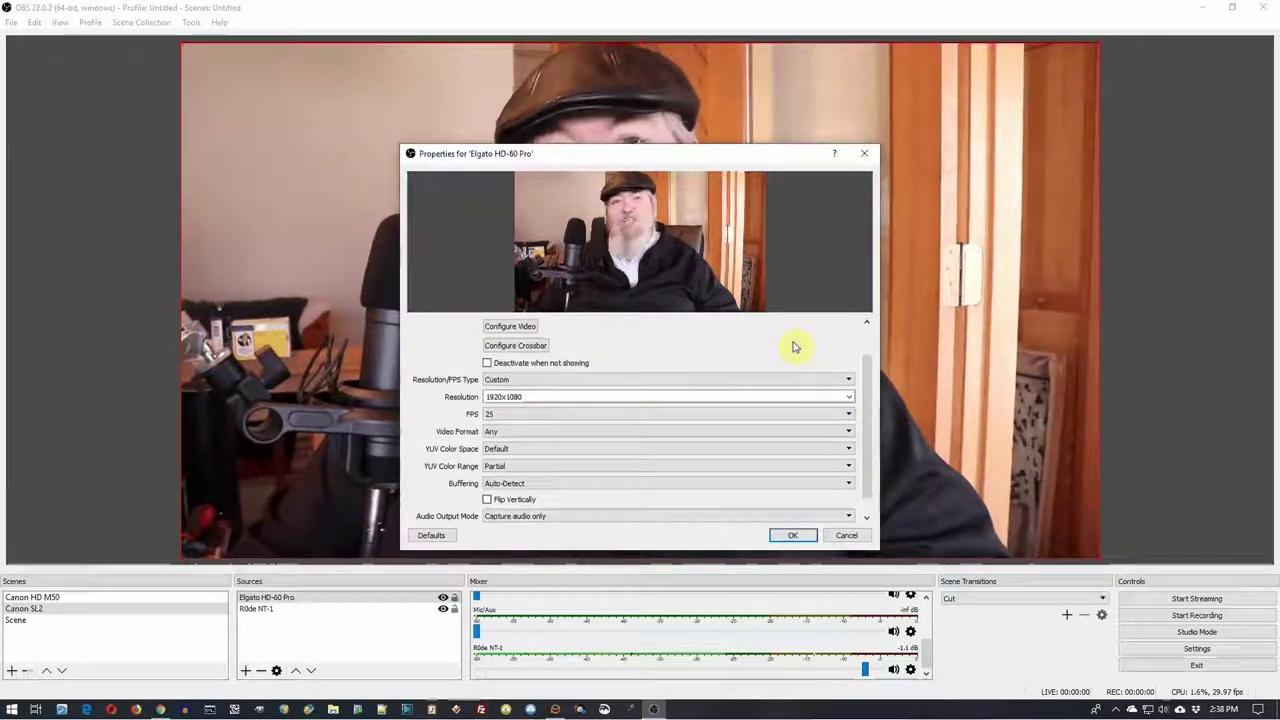
{"action": "left_click", "coordinate": [549, 416]}
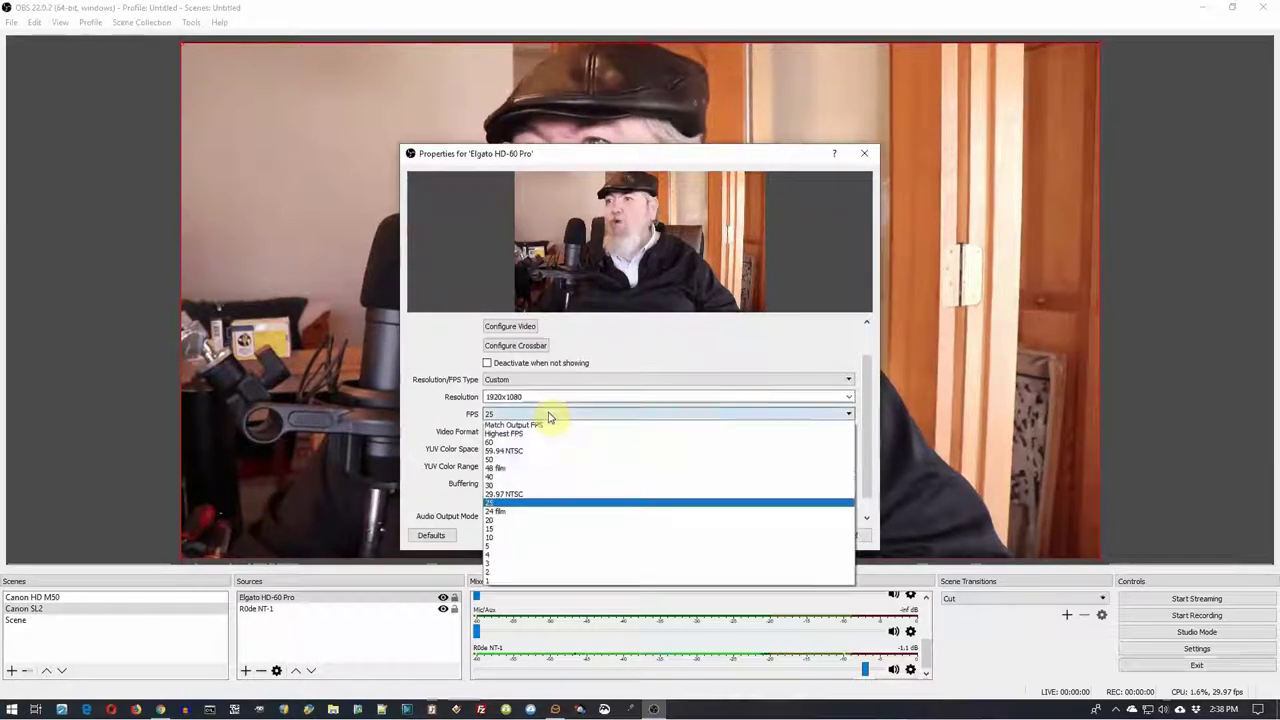
{"action": "left_click", "coordinate": [518, 495]}
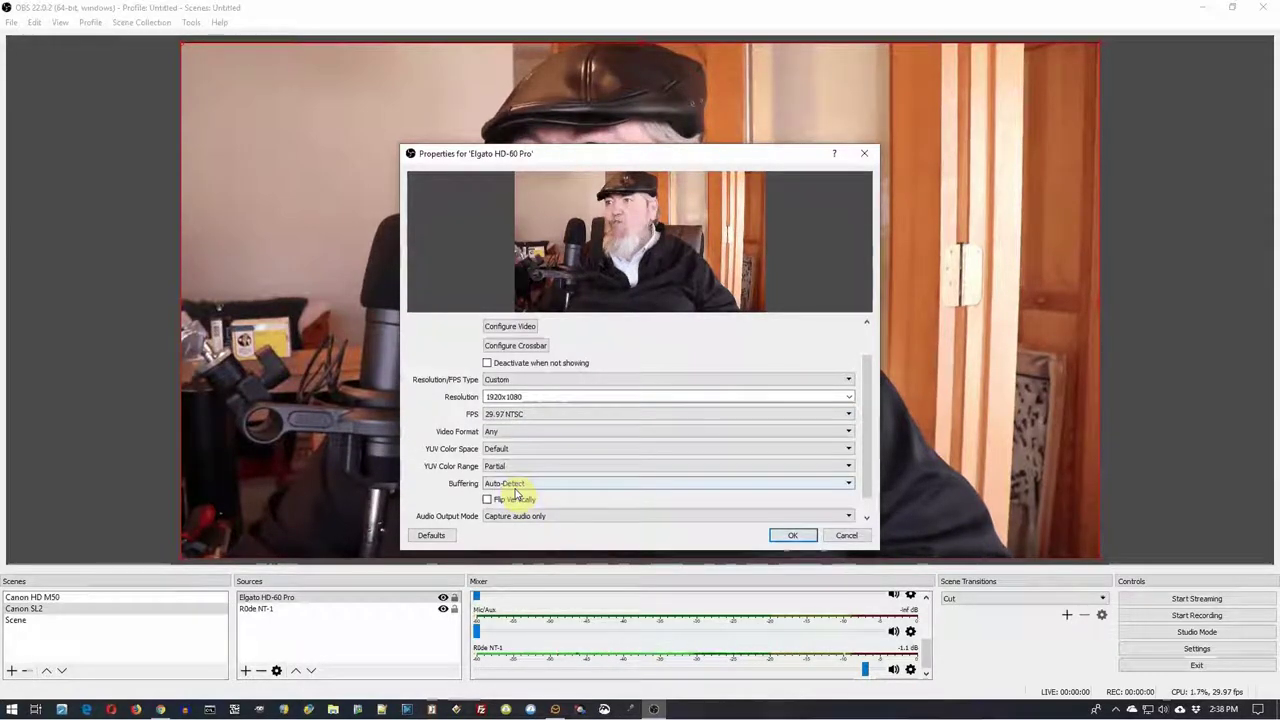
{"action": "left_click", "coordinate": [800, 535]}
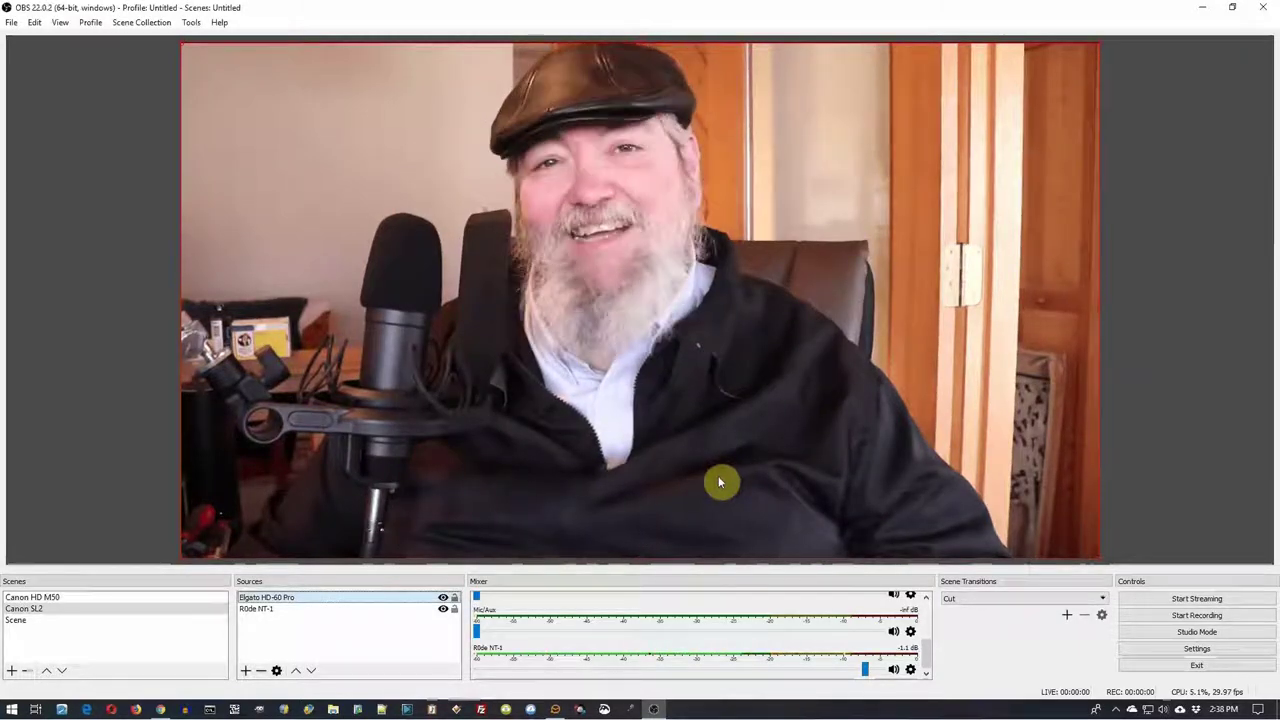
{"action": "left_click", "coordinate": [360, 608]}
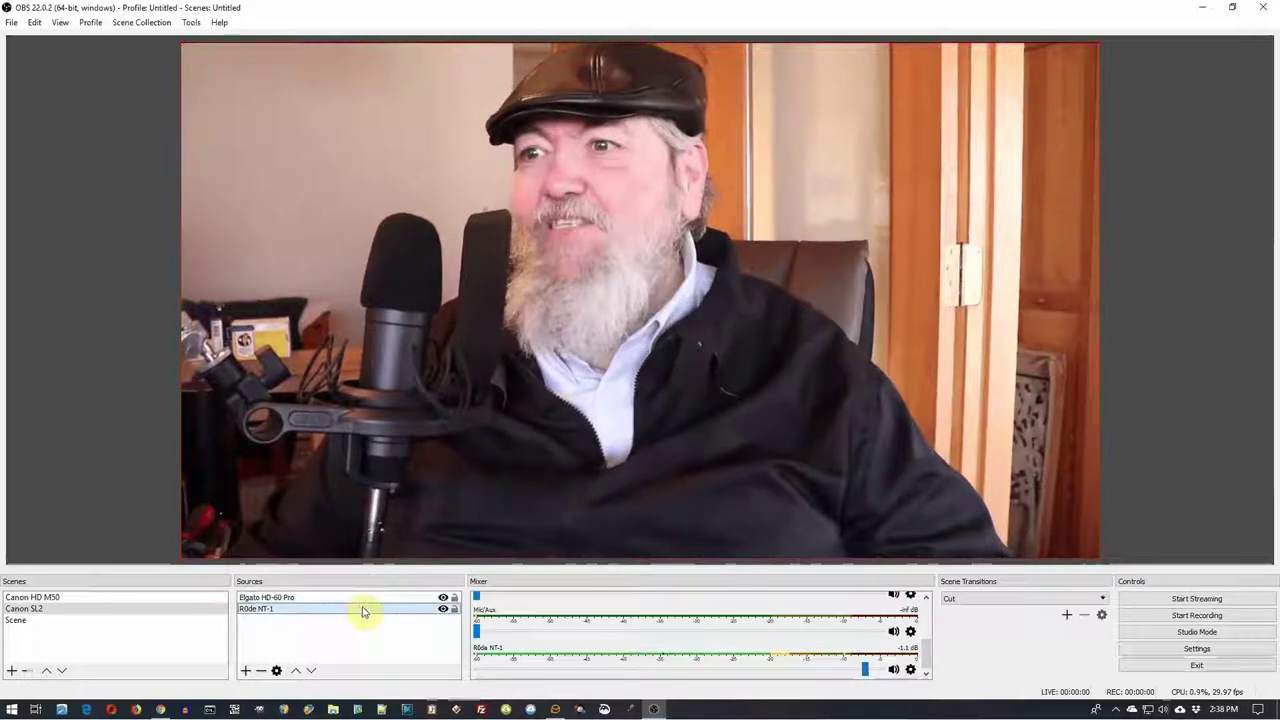
{"action": "left_click", "coordinate": [276, 670]}
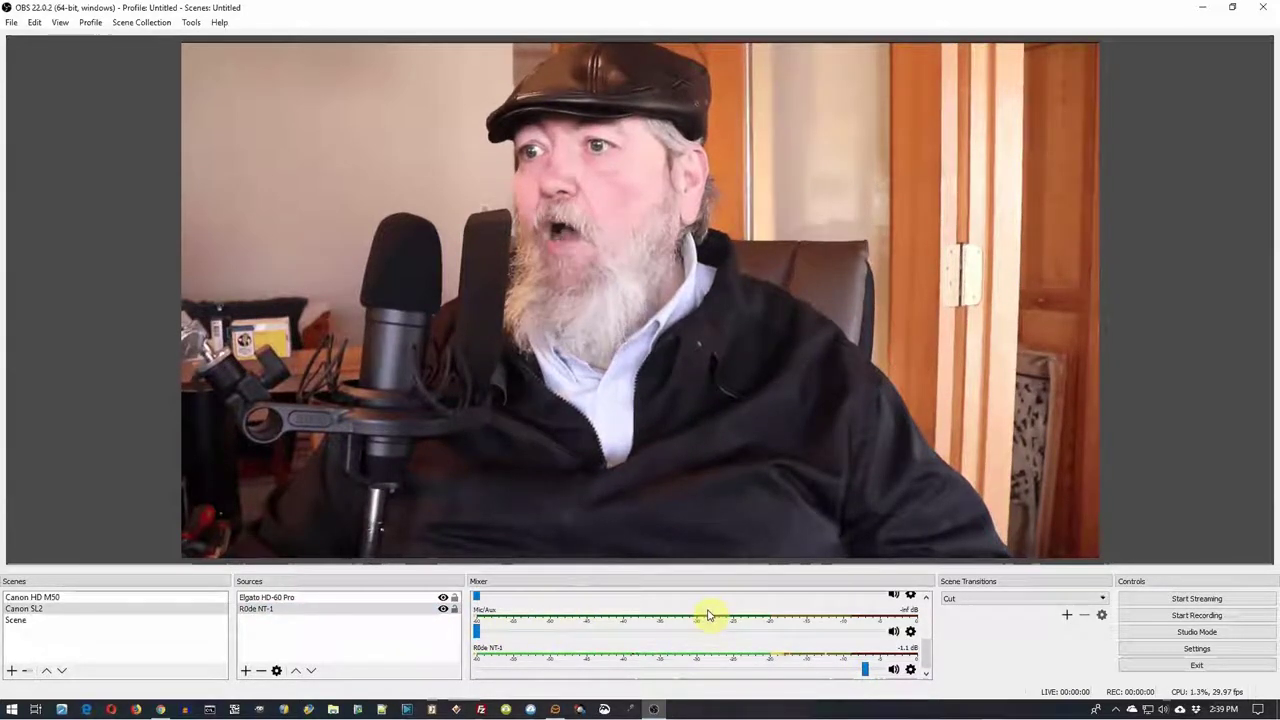
{"action": "left_click_drag", "start_coordinate": [928, 650], "coordinate": [936, 602]}
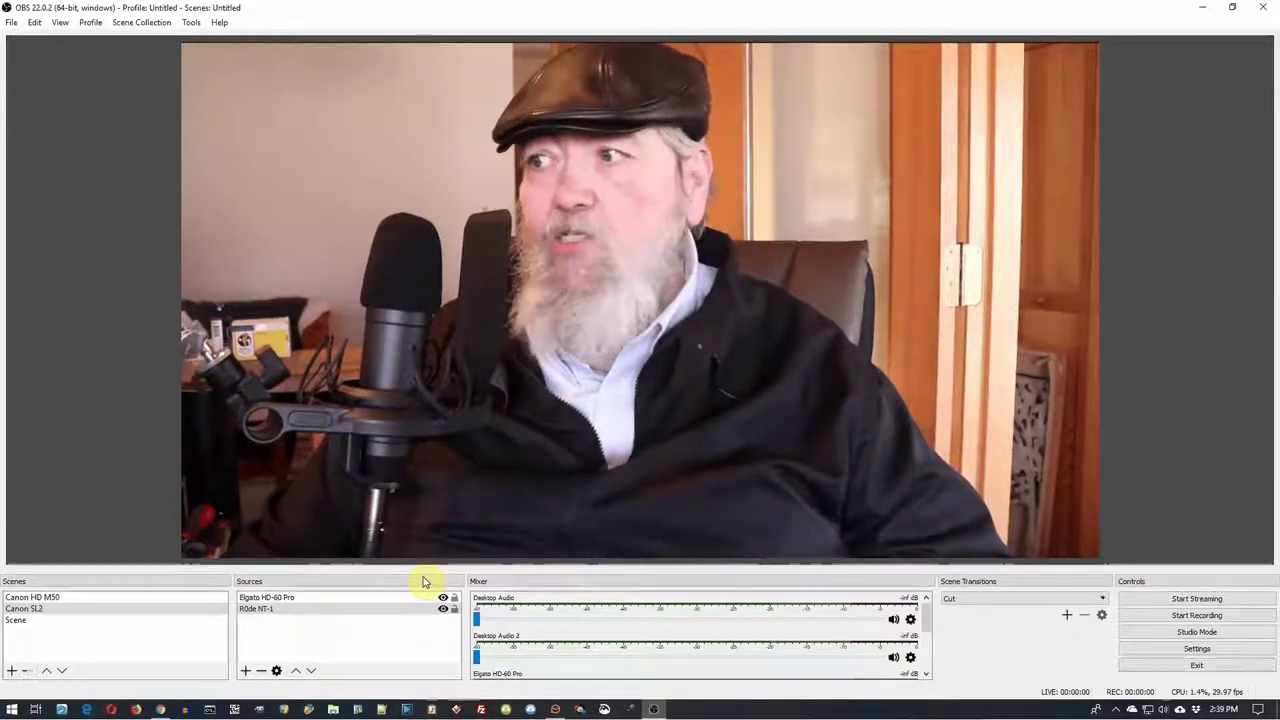
Step: Turn Studio Mode on and back off, then minimize OBS Studio to the desktop
{"action": "left_click", "coordinate": [1196, 632]}
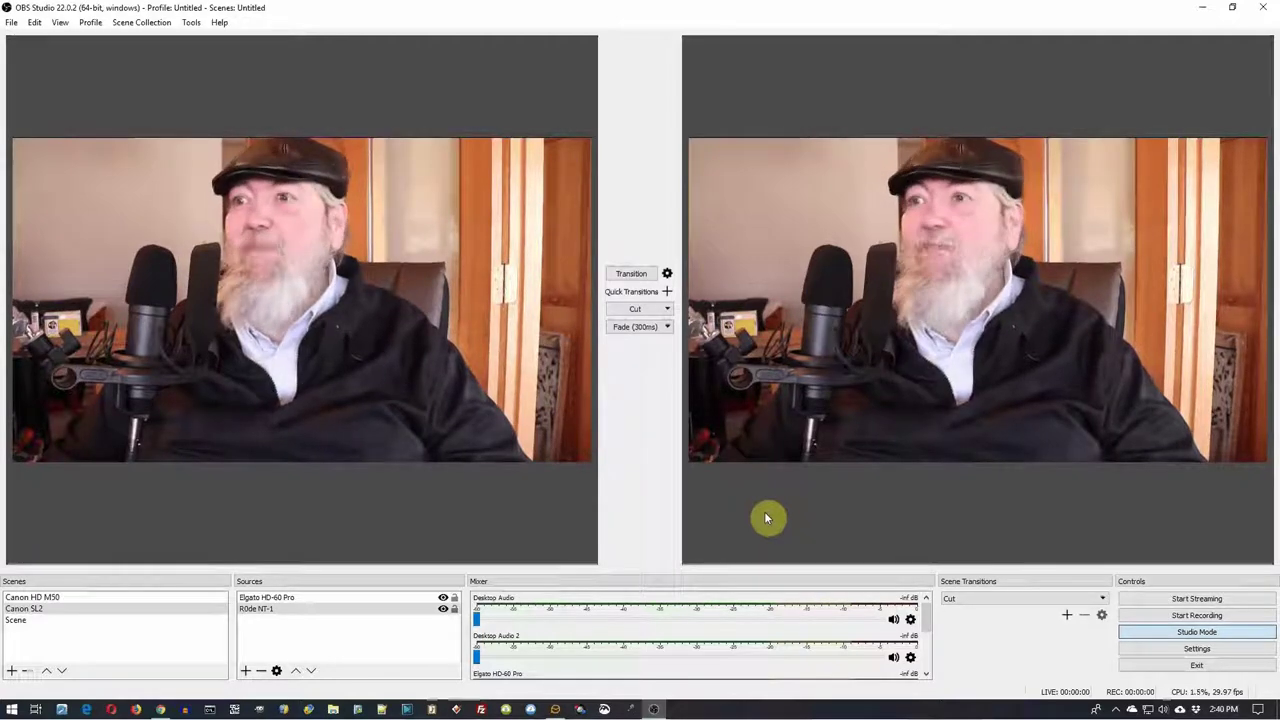
{"action": "left_click", "coordinate": [1197, 632]}
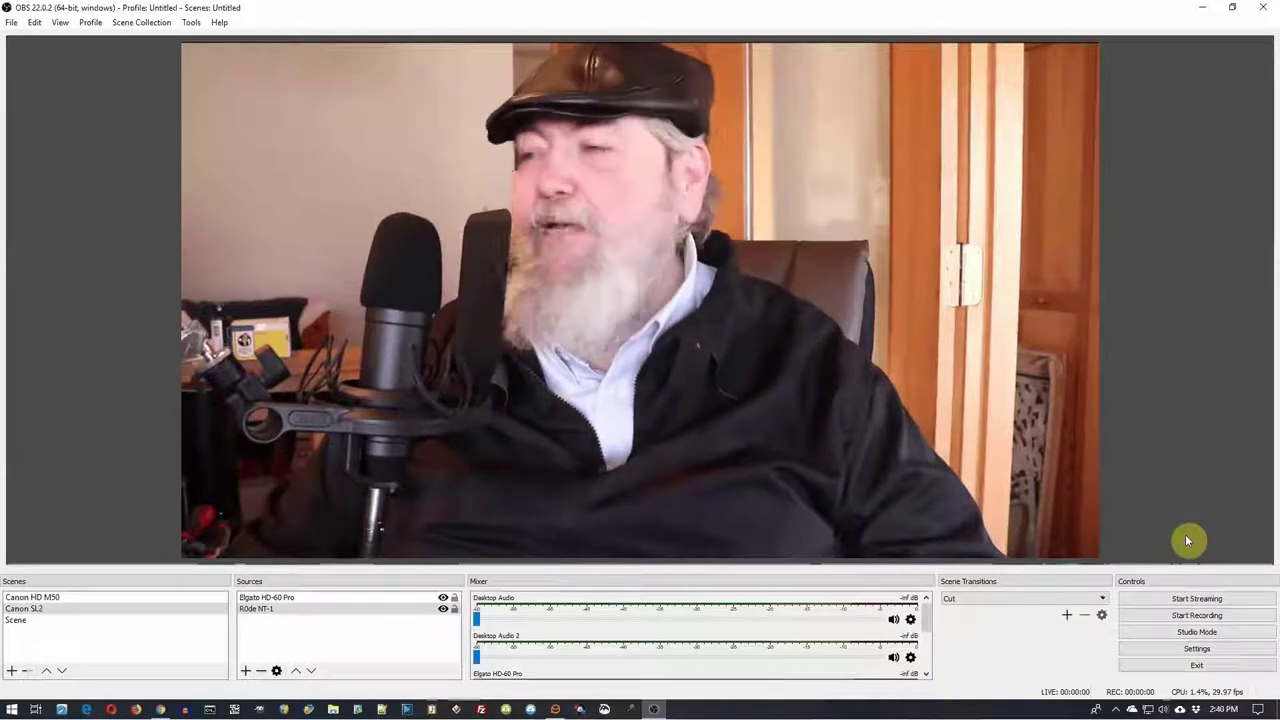
{"action": "left_click", "coordinate": [1201, 8]}
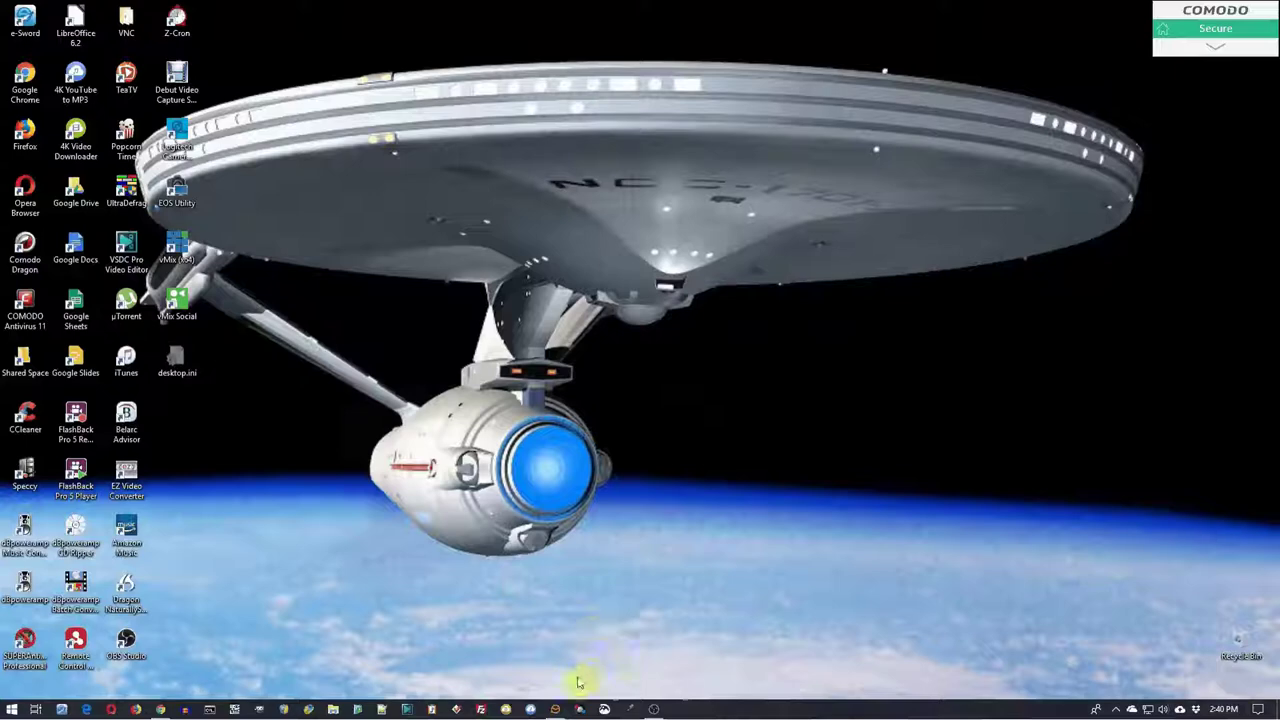